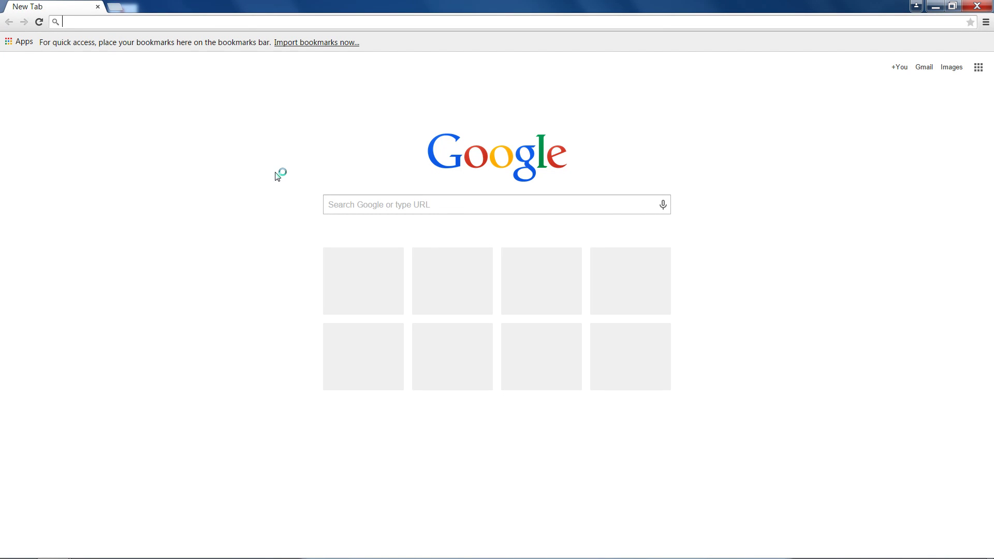
Search Google for 'sway' and open the Office Sway home page at sway.com
text(sway)
key(Return)
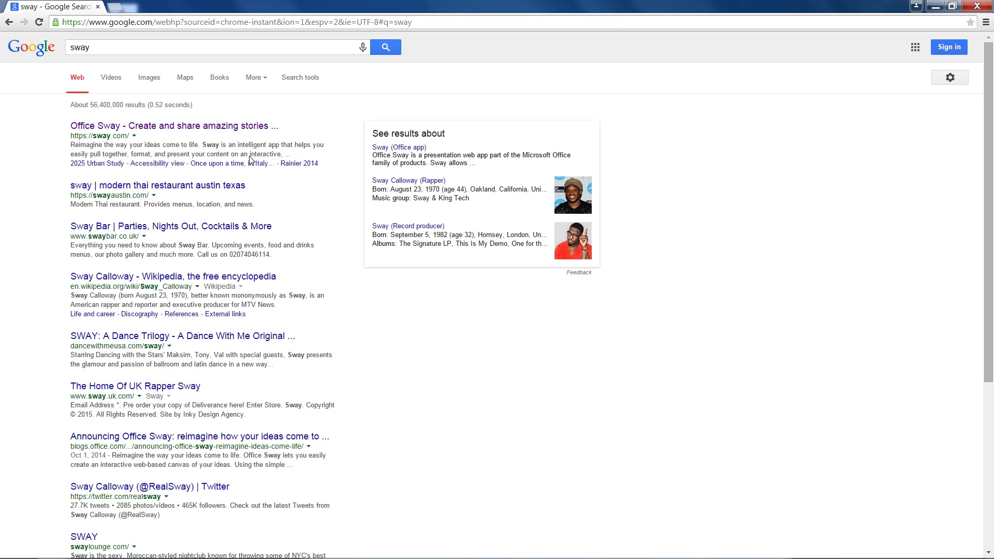
click(204, 127)
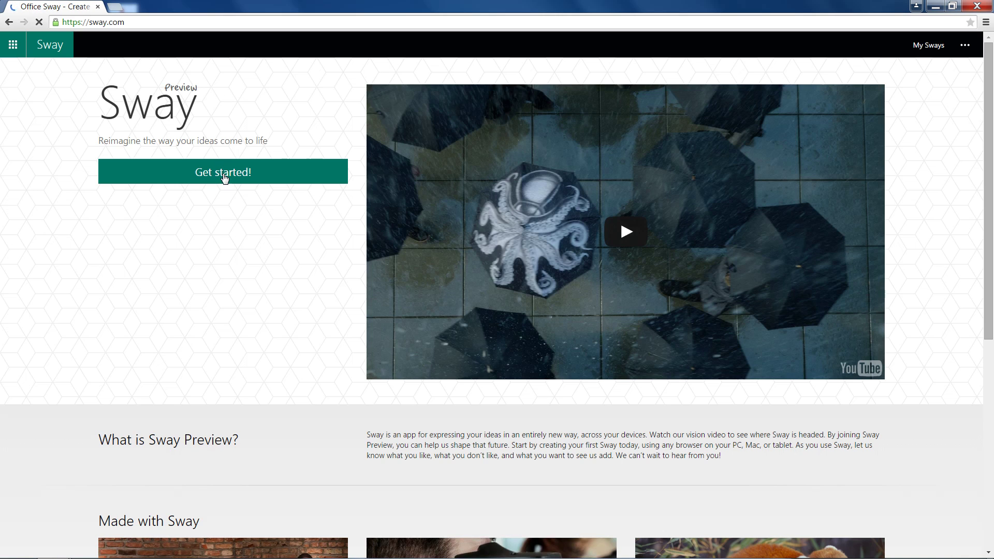
Create a new Sway with the uploaded eilean-donan-castle photo as title background and title 'Castle Research'
click(224, 176)
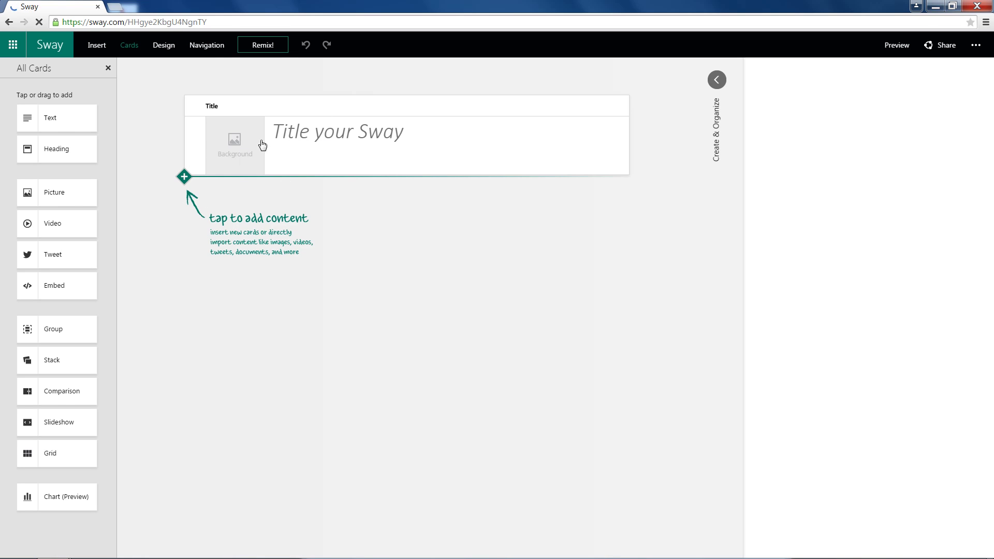
click(234, 143)
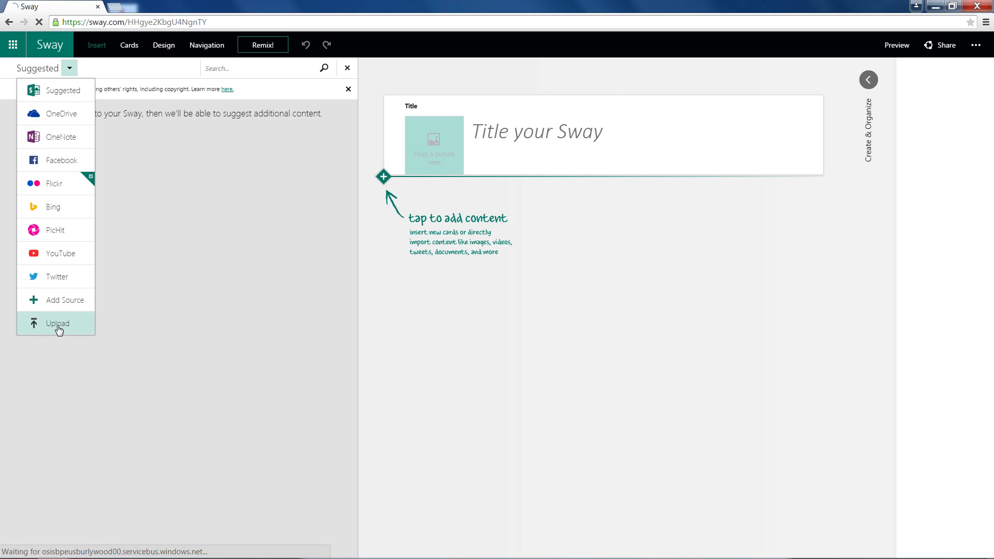
click(58, 327)
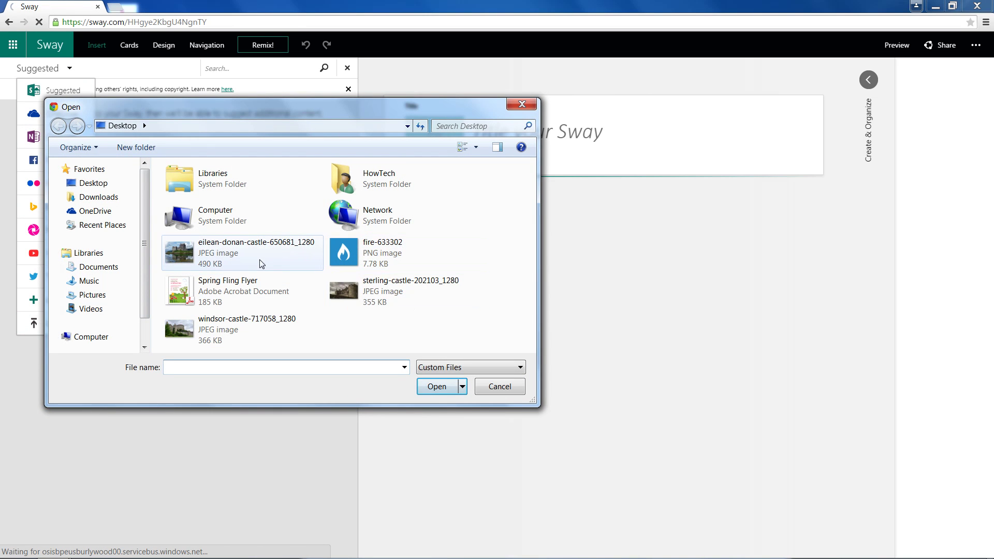
double_click(245, 255)
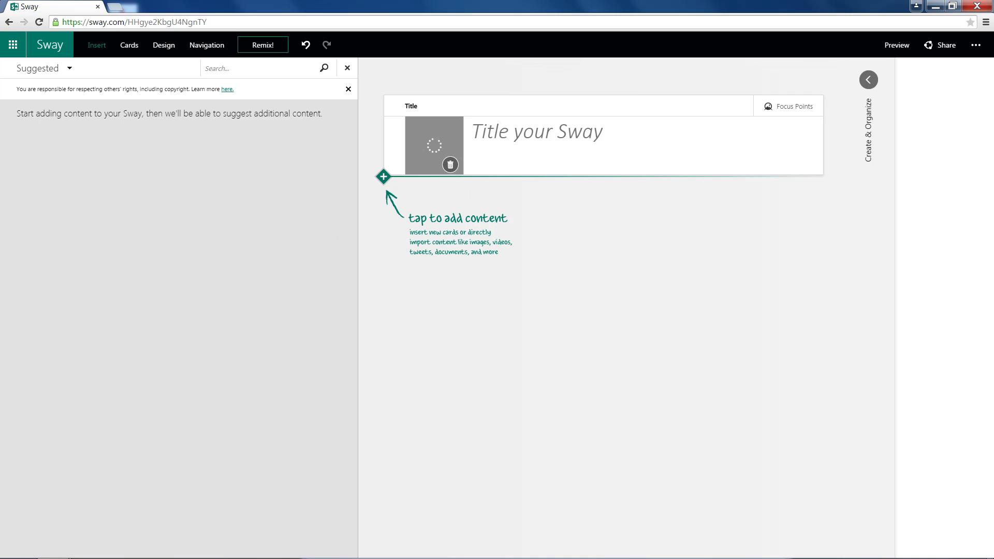
click(472, 131)
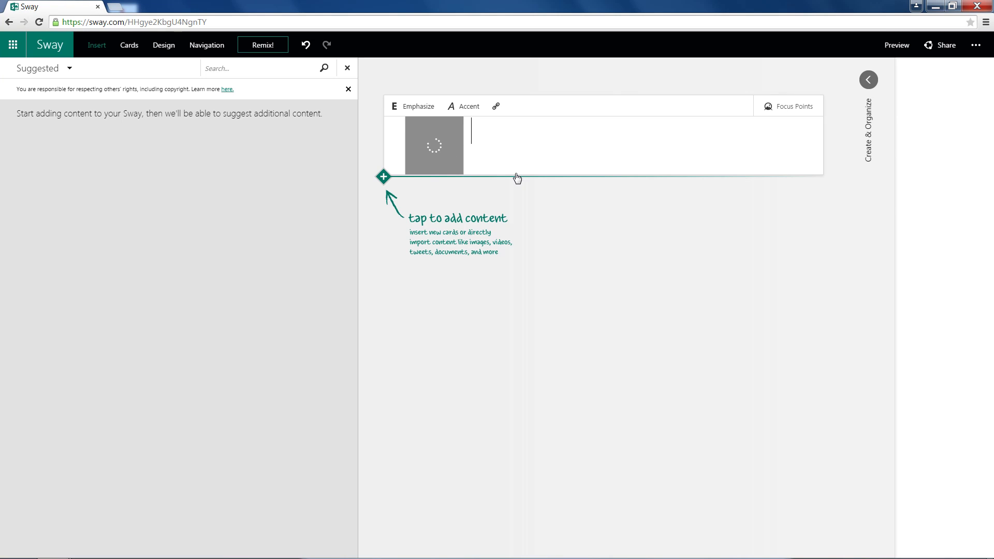
text(Castle Re)
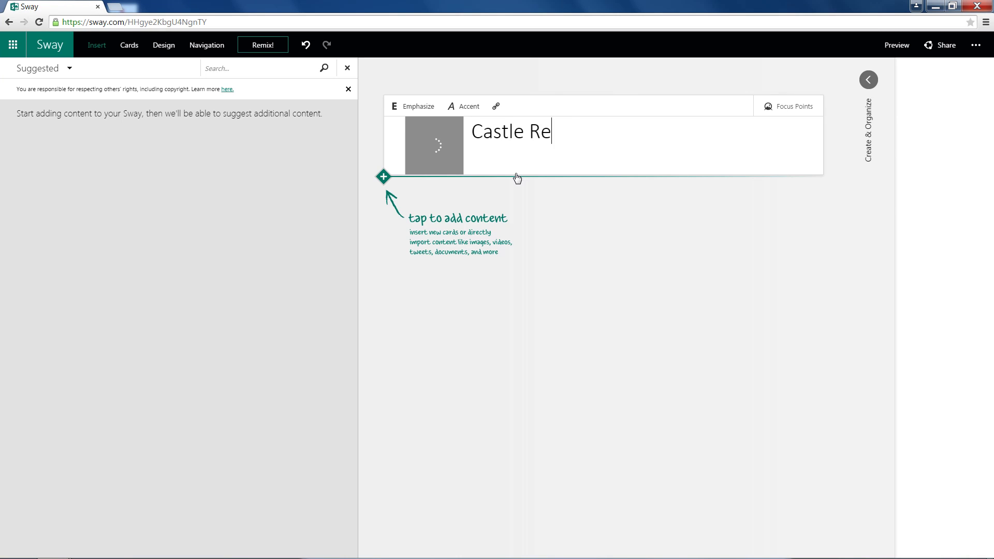
text(search)
Add a picture card with the uploaded windsor-castle image, captioned with the Merry Wives of Windsor quote
click(390, 180)
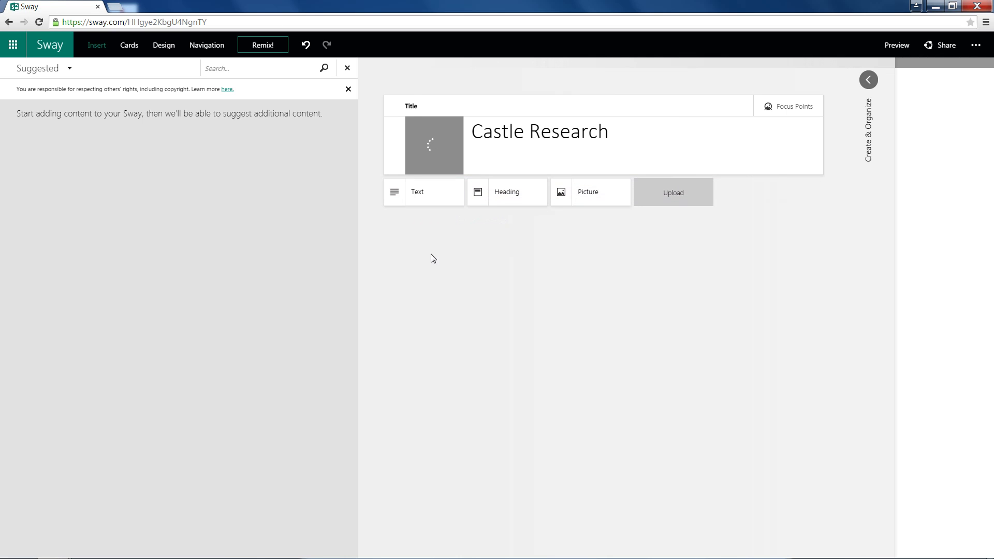
click(574, 200)
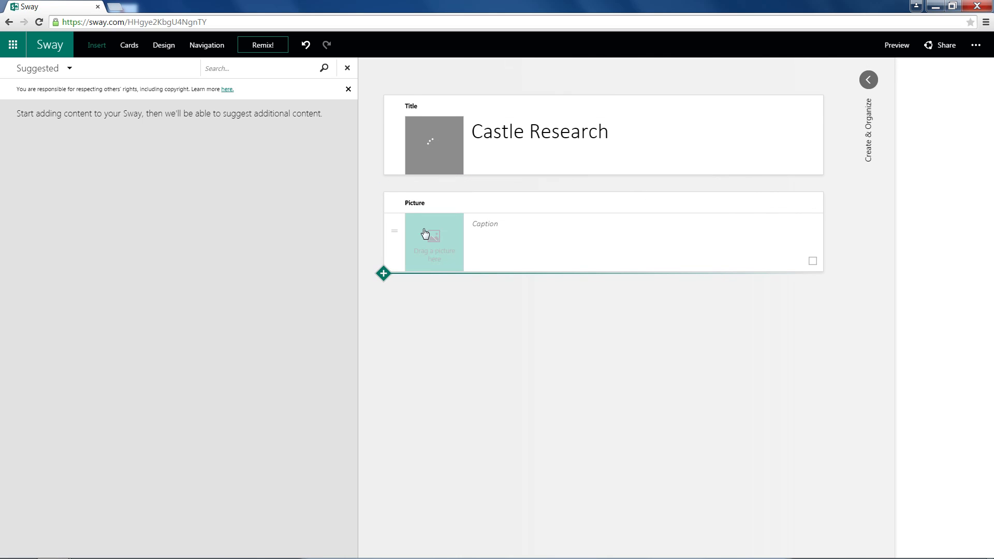
click(345, 71)
click(186, 259)
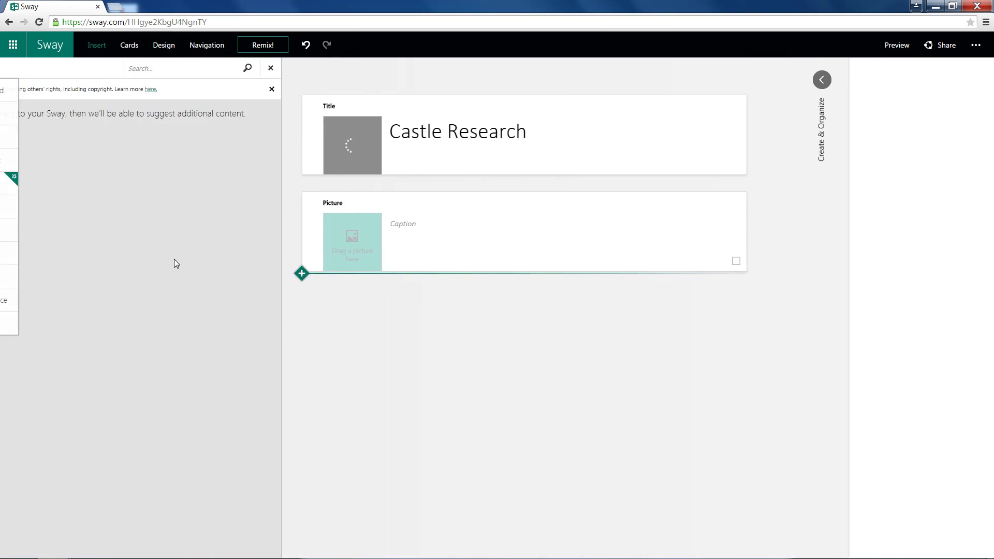
click(56, 324)
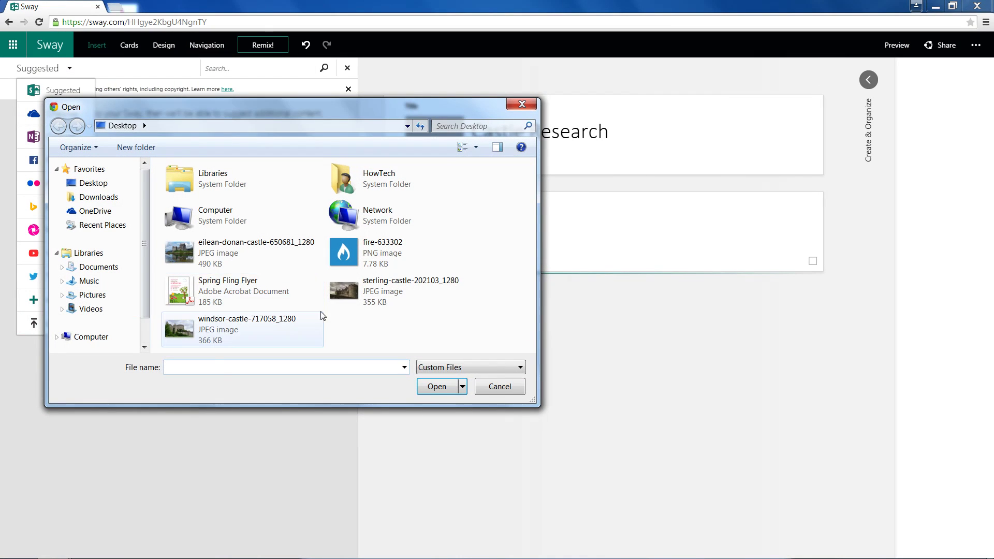
double_click(255, 326)
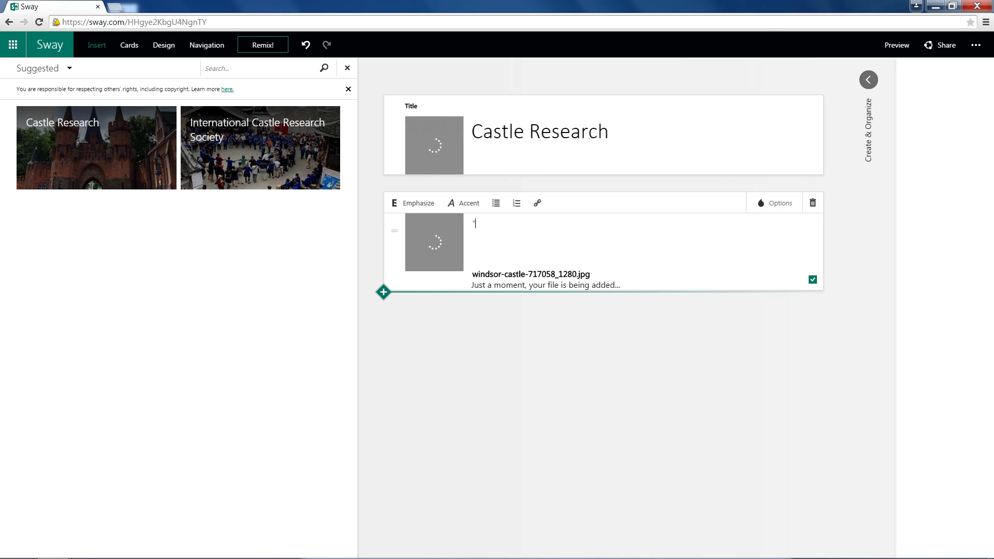
text(hort a)
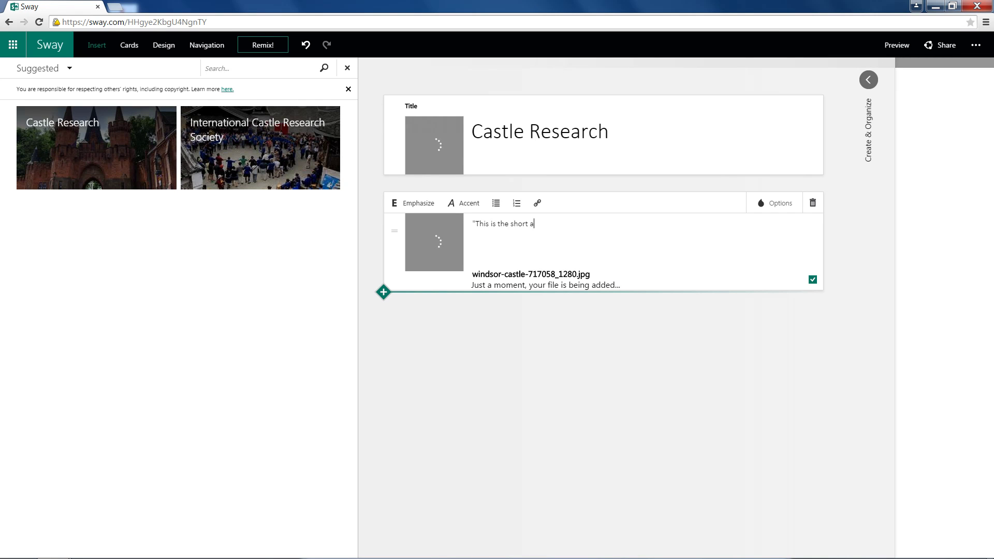
text(nd the long of it" -)
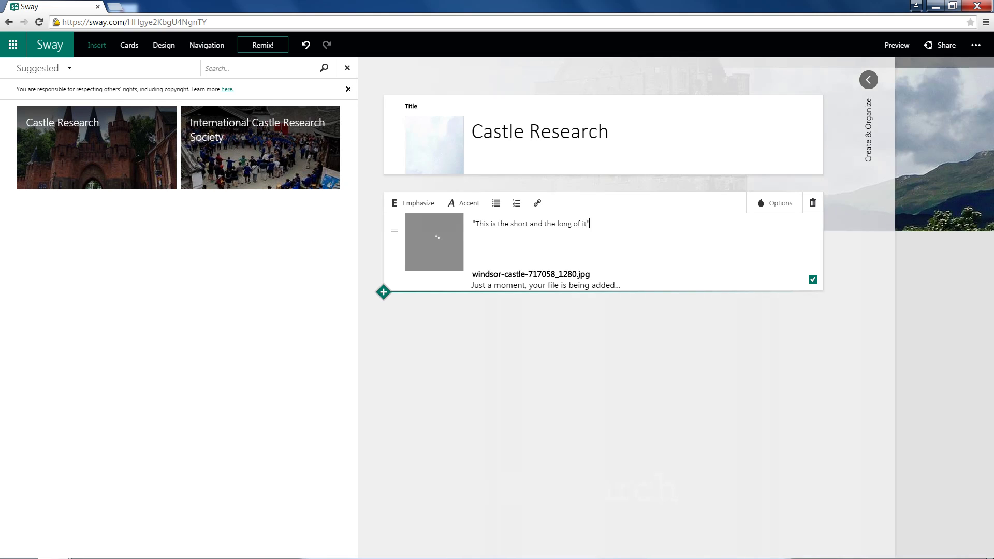
text( Merry)
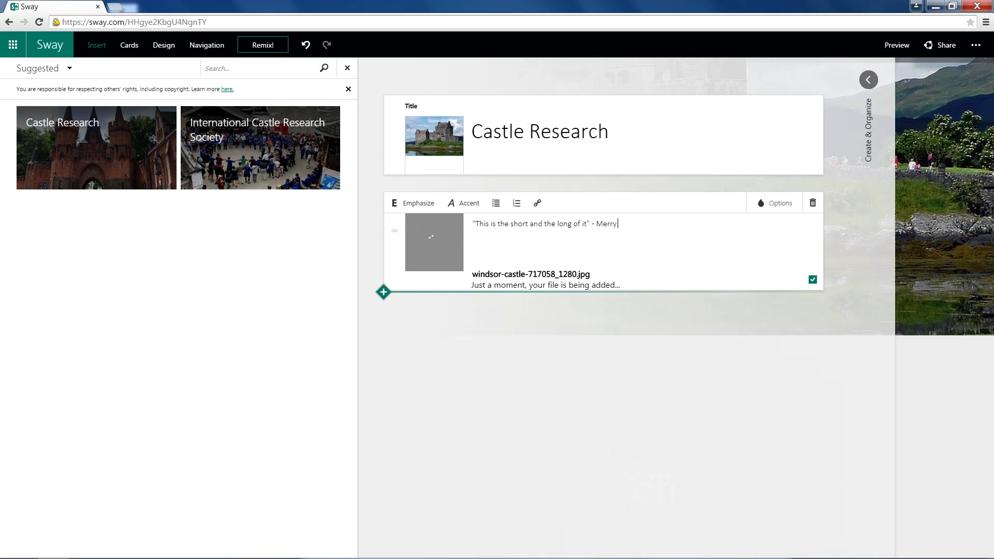
text( Wives of Windsor)
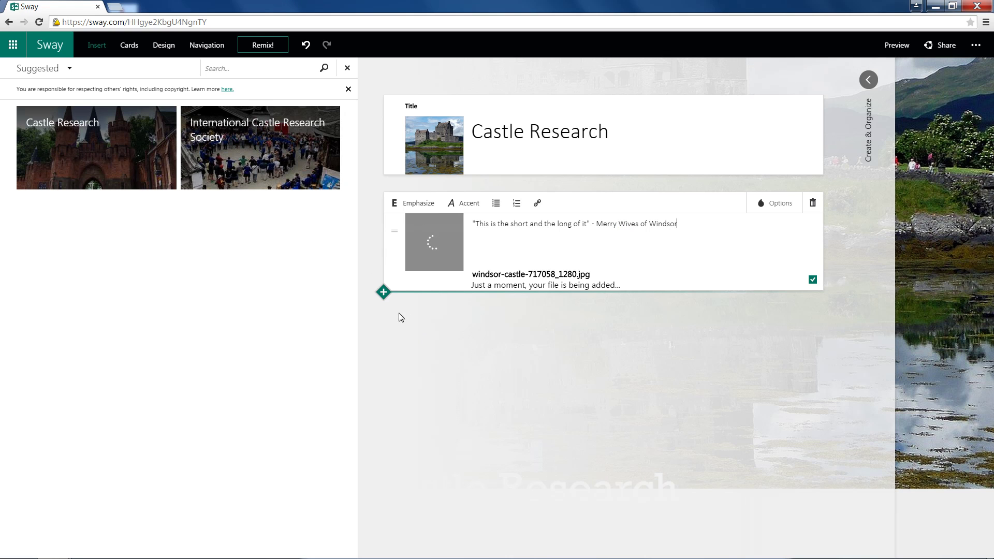
click(383, 297)
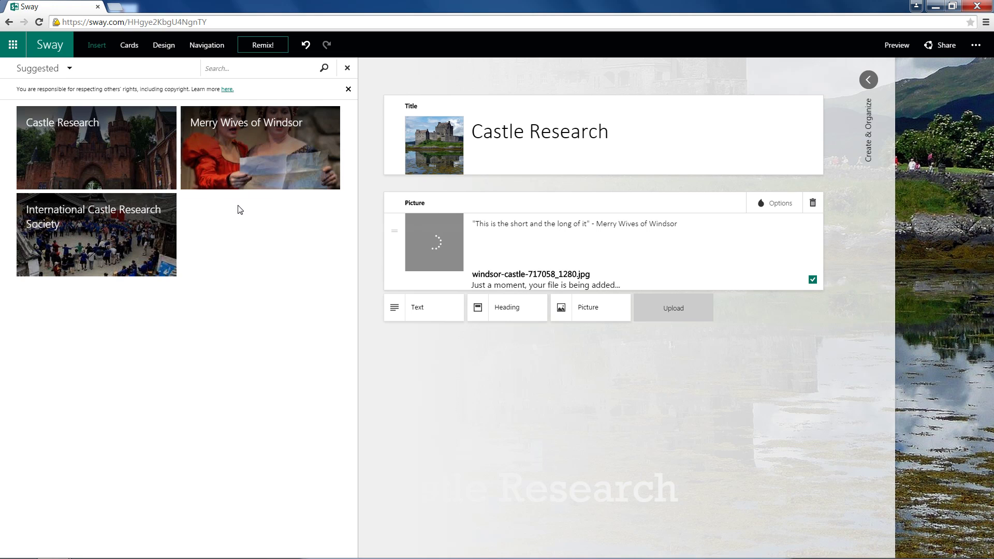
Show the Suggested pane's Merry Wives of Windsor image results and scroll through them
click(226, 148)
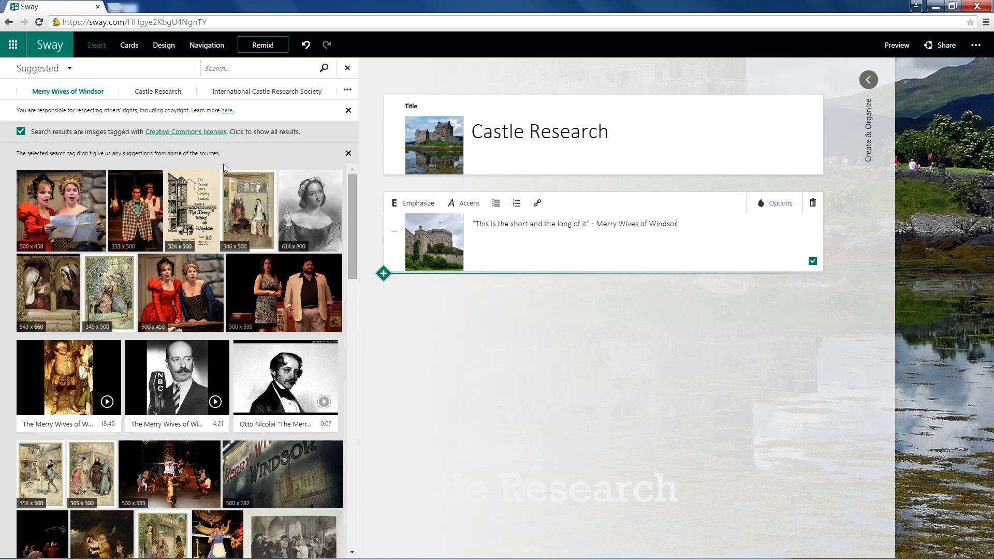
scroll(176, 310, down, 5)
scroll(163, 326, up, 5)
Add a third picture card with the uploaded sterling-castle-202103_1280 image and a 'Sterling Castle' caption
click(383, 273)
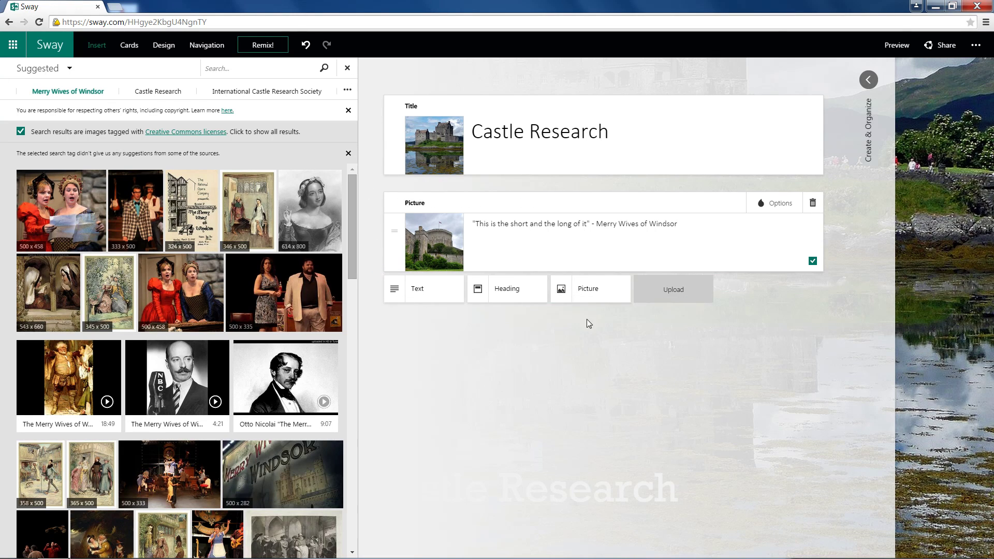
click(588, 288)
click(347, 68)
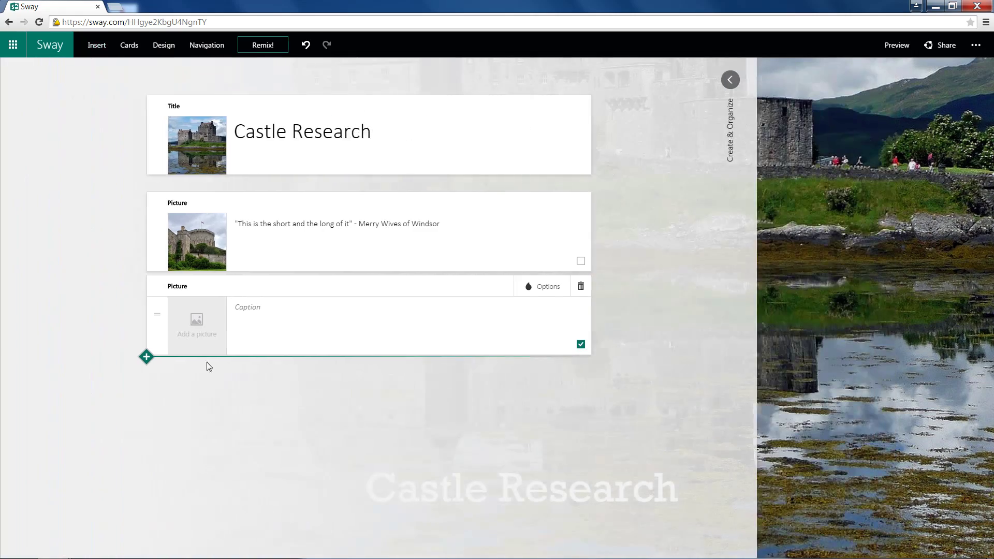
click(186, 331)
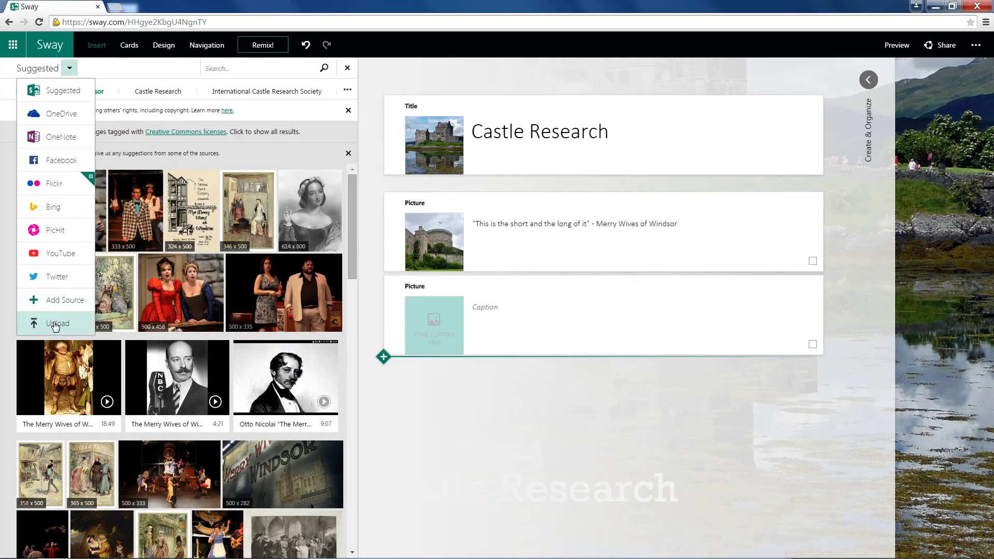
click(56, 324)
click(378, 297)
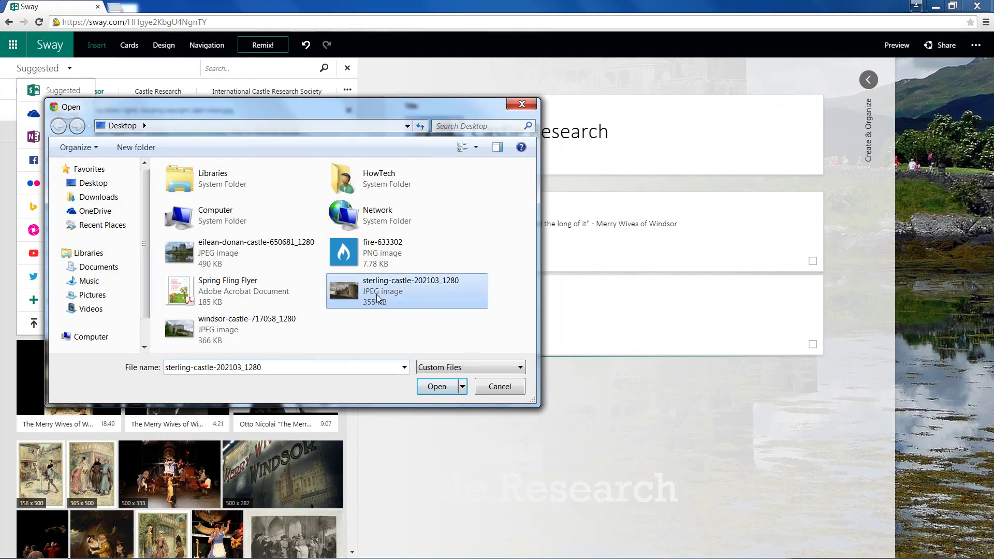
double_click(376, 297)
click(536, 318)
text(Sterling Castle)
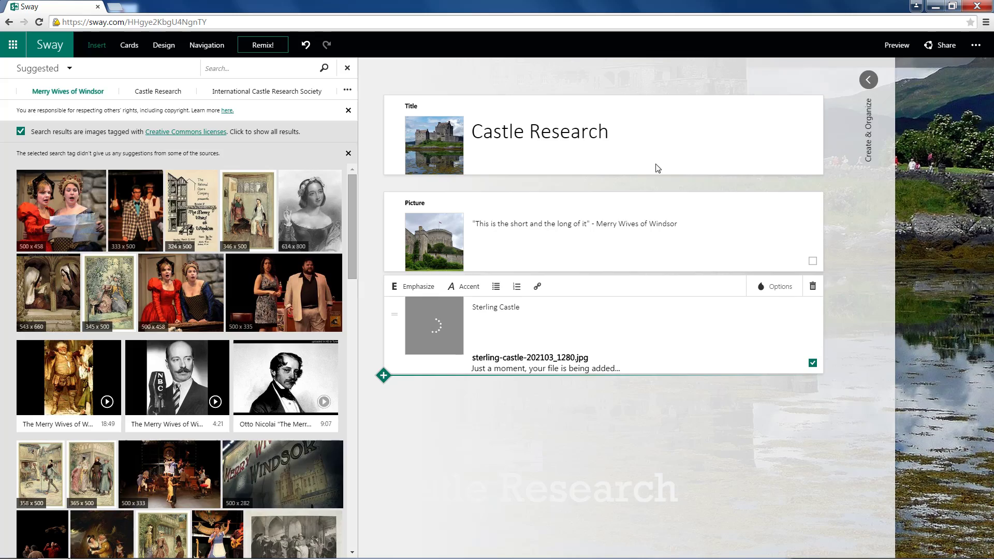
click(869, 81)
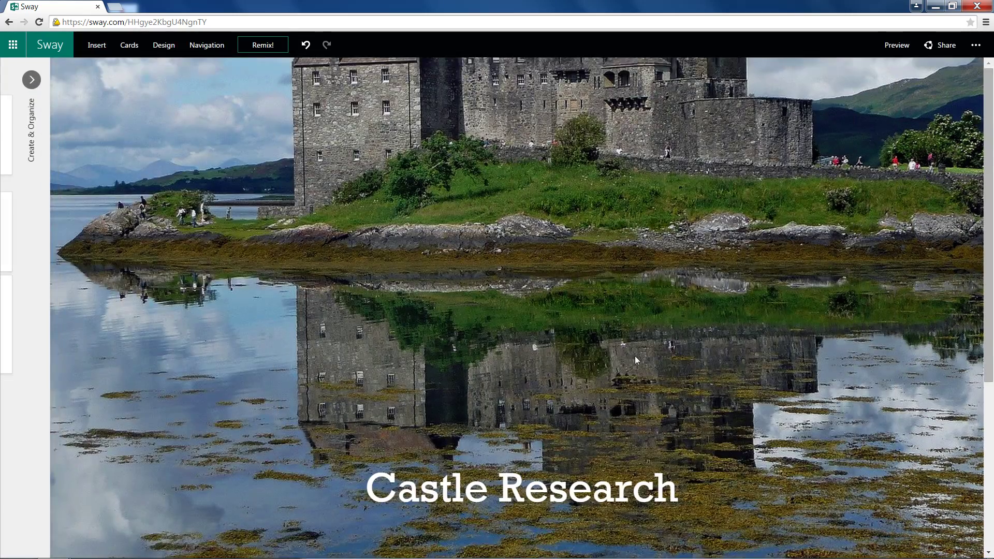
Remix the Sway so the title shows in bold dark lettering over a faded Eilean Donan photo
scroll(634, 356, down, 4)
scroll(411, 335, up, 4)
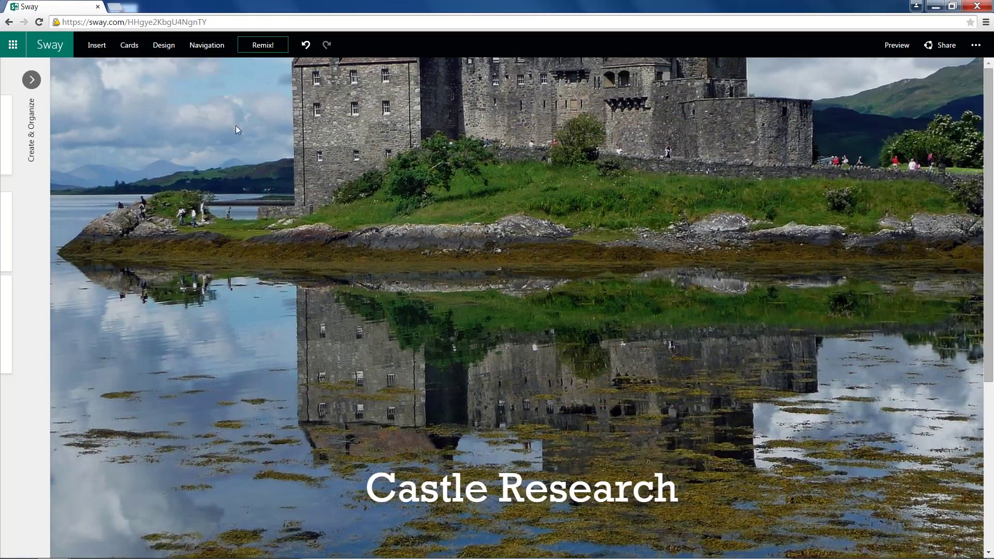
click(273, 50)
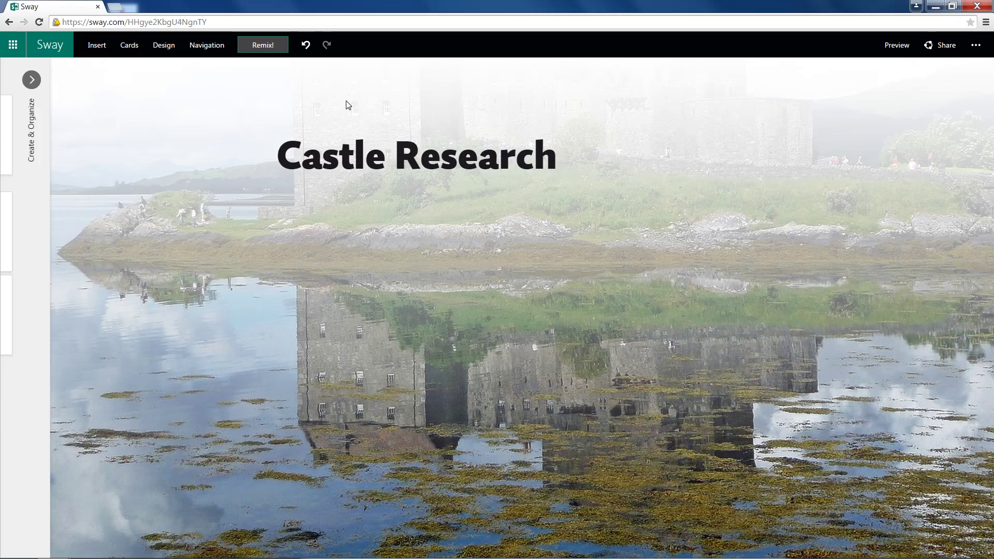
scroll(360, 114, down, 5)
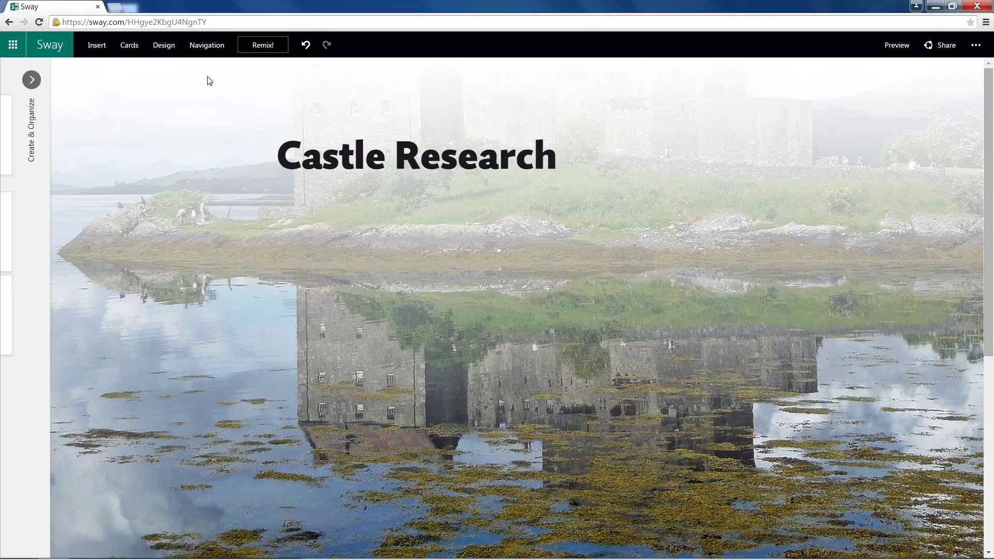
Apply the blue Abc design theme and view the restyled Sway full-width
click(163, 46)
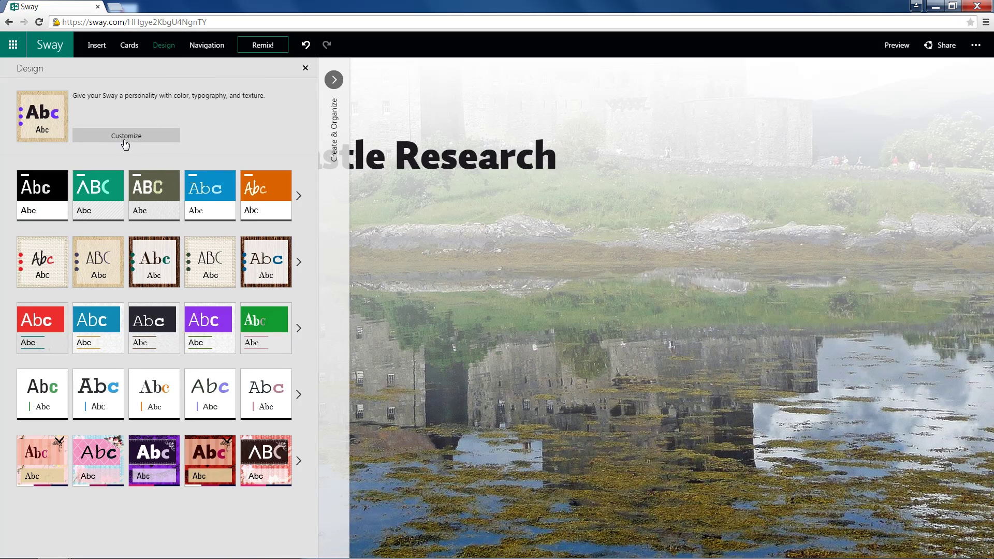
click(201, 194)
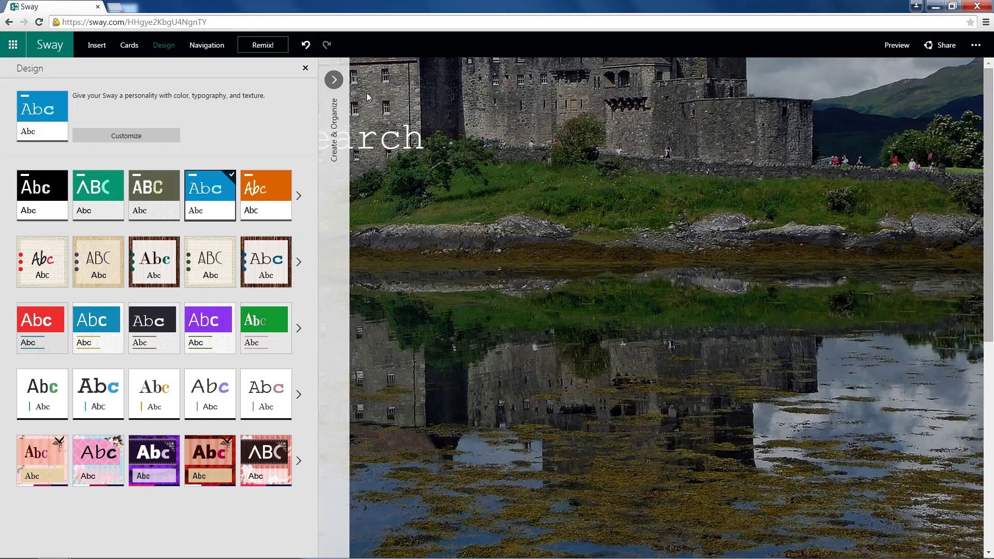
click(334, 79)
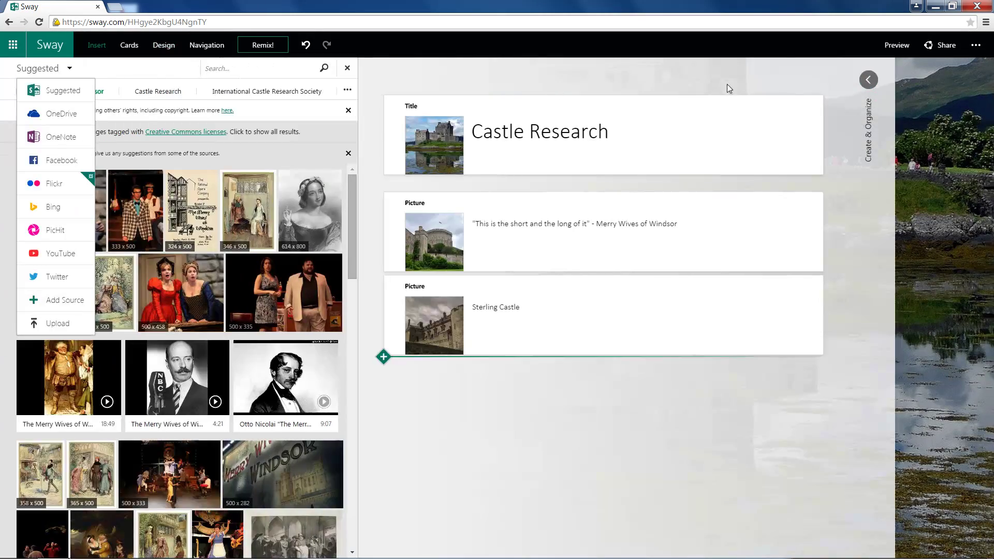
click(868, 79)
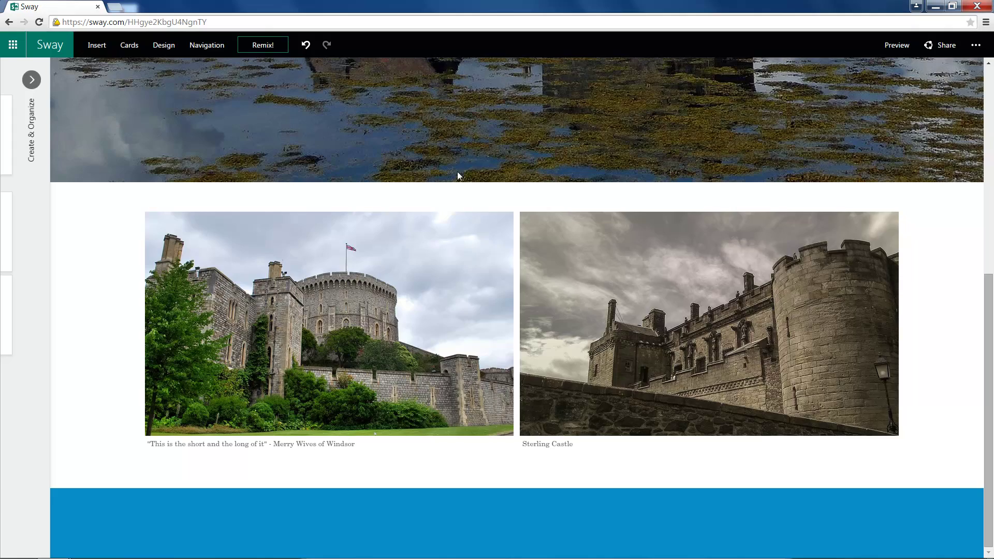
scroll(458, 172, up, 5)
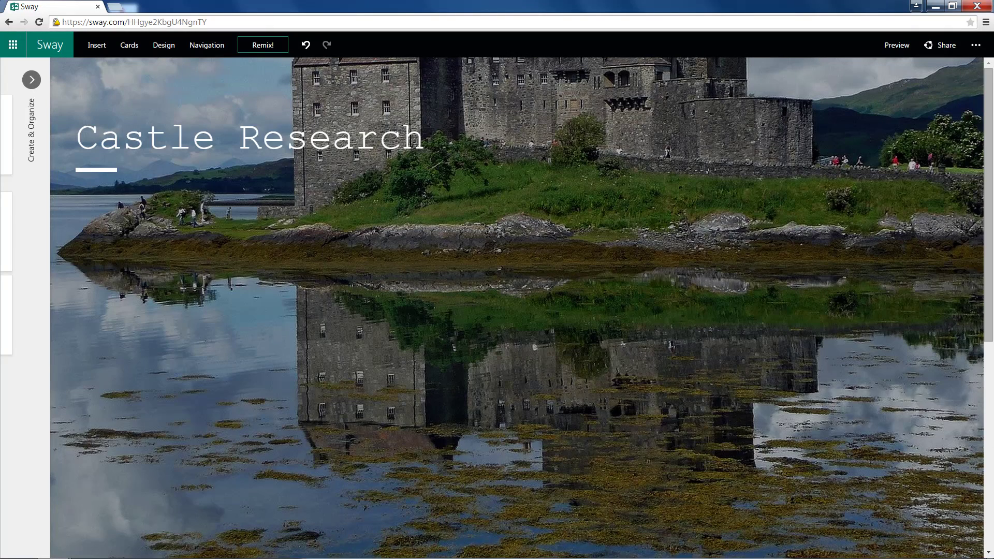
click(207, 45)
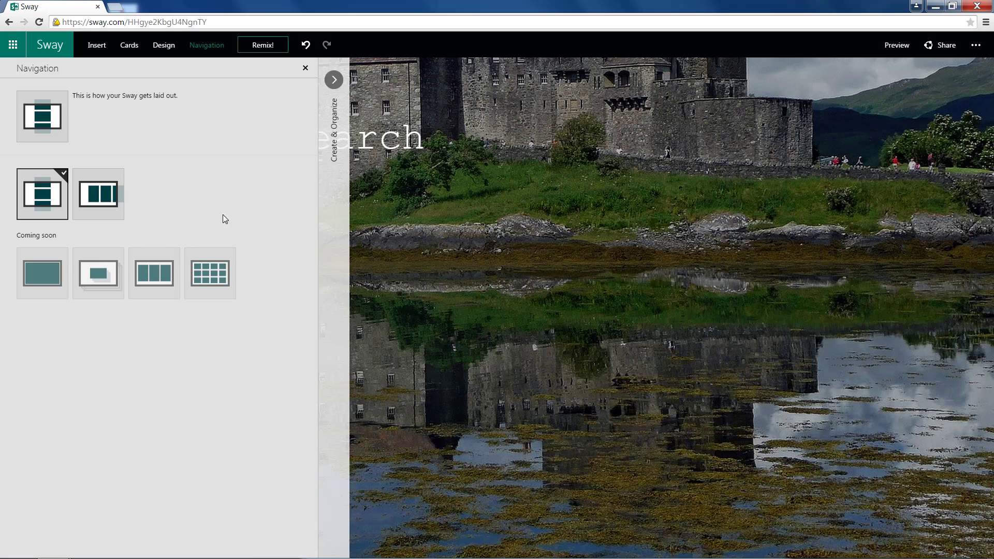
click(305, 68)
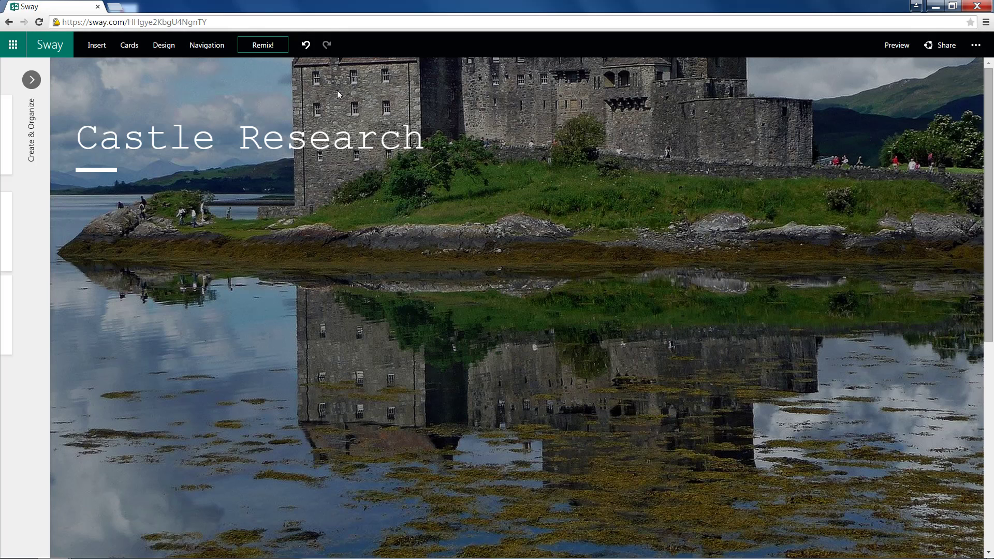
Set two focus points on the title's Eilean Donan photo: the tall tower and the left building
click(128, 46)
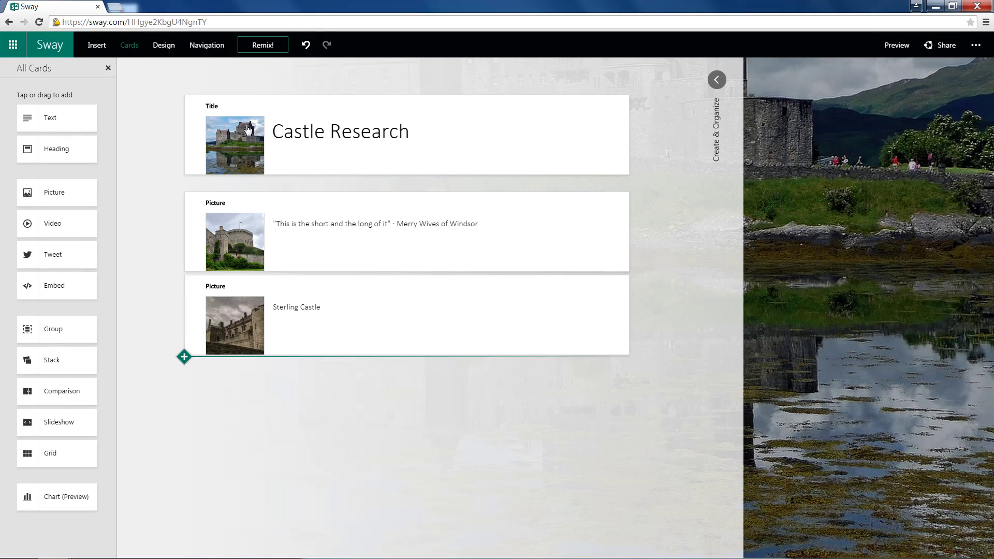
click(248, 129)
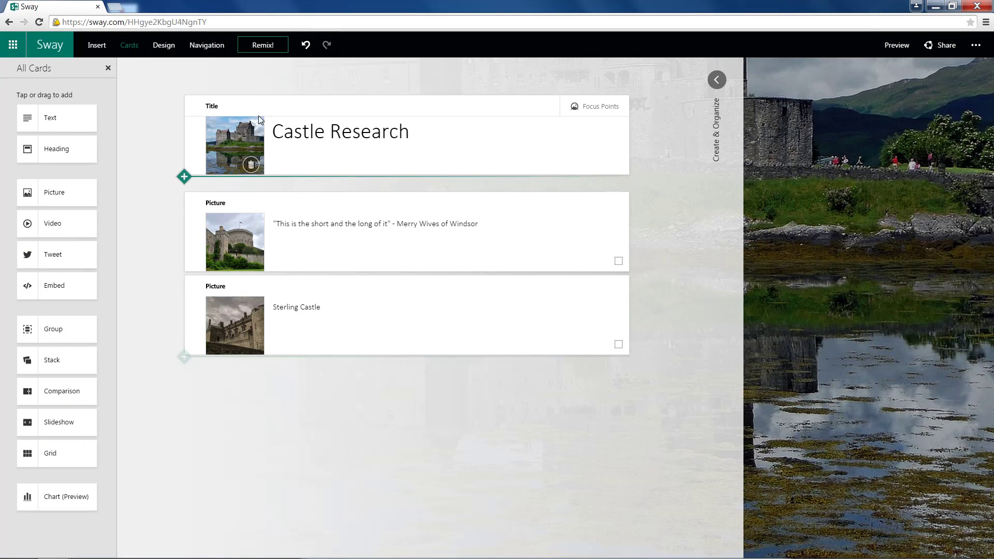
click(586, 106)
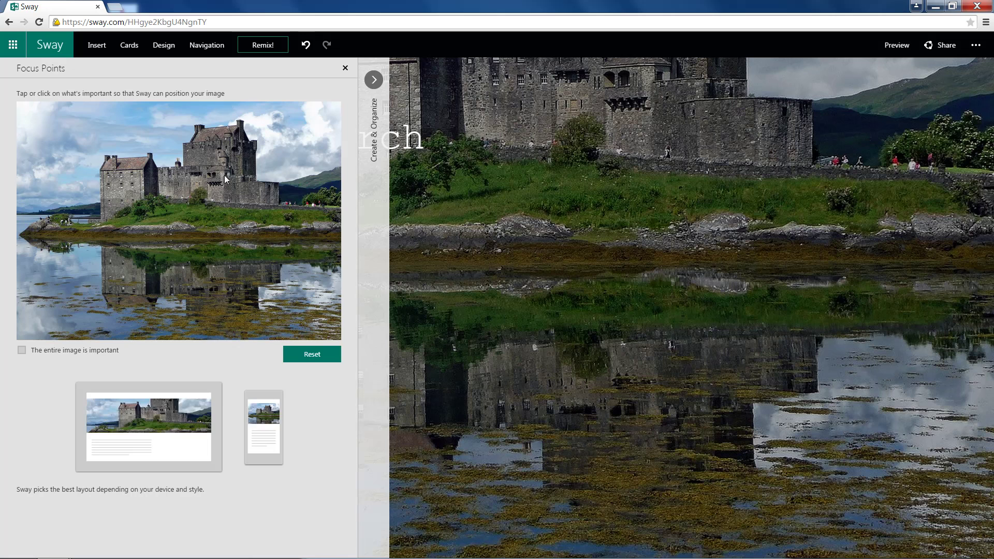
click(232, 141)
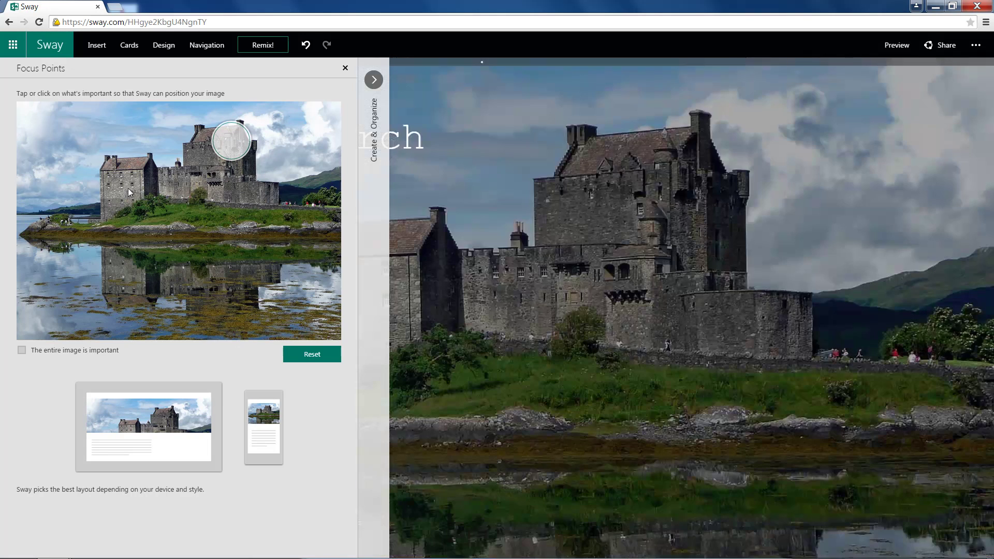
click(110, 168)
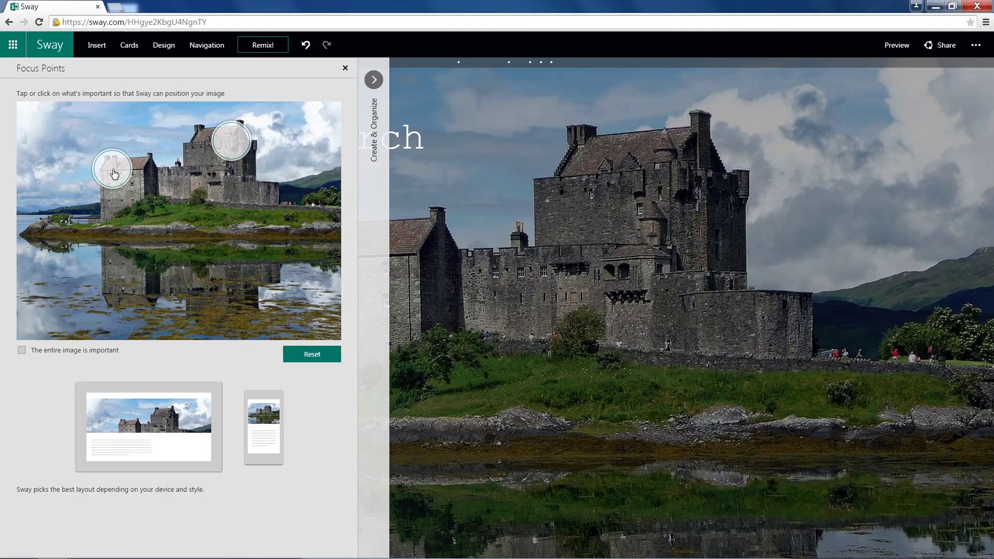
click(344, 71)
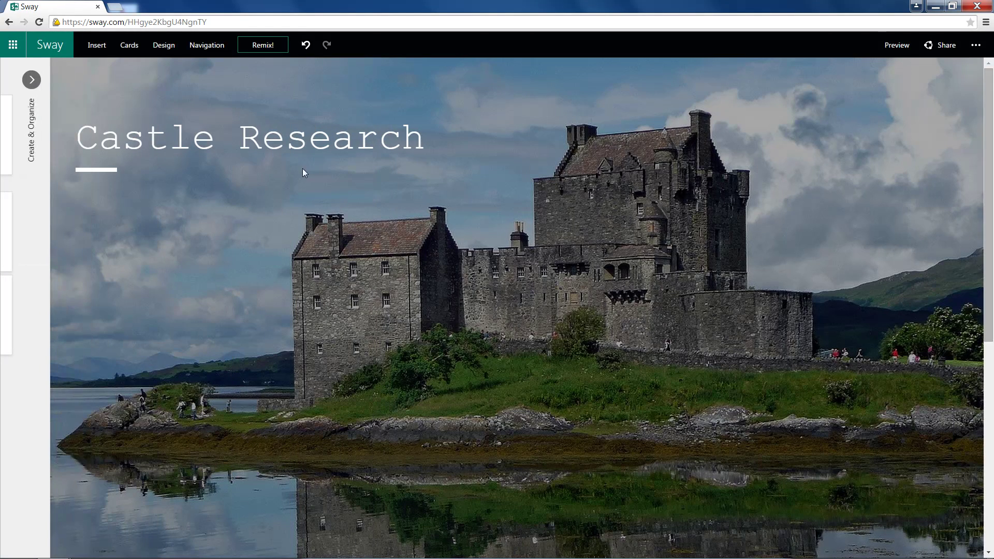
scroll(355, 253, down, 5)
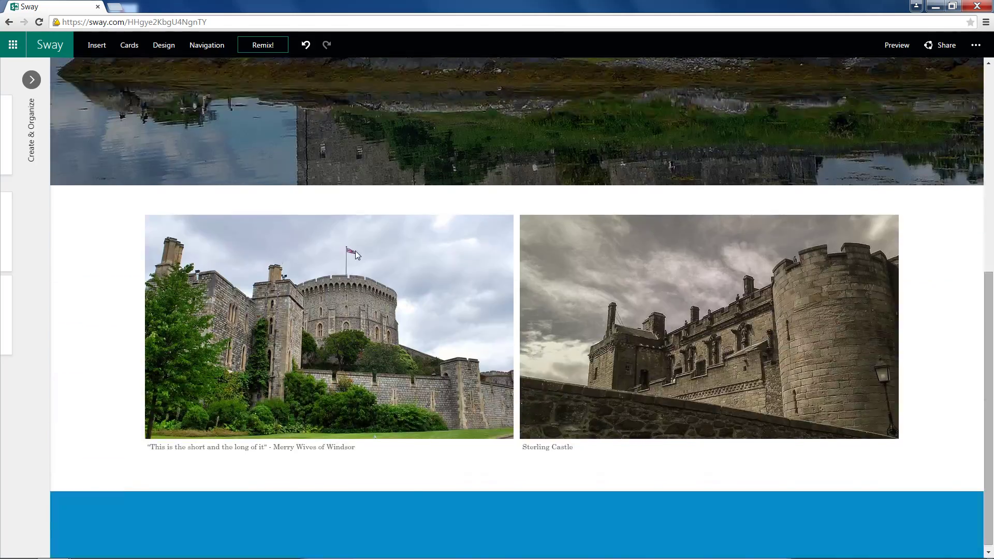
scroll(359, 253, up, 5)
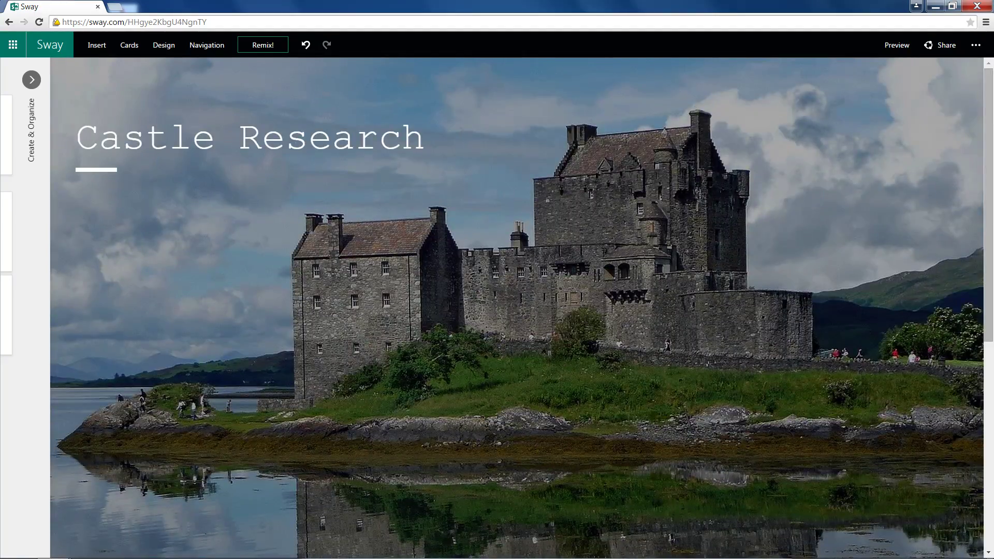
scroll(223, 157, down, 5)
scroll(749, 101, up, 5)
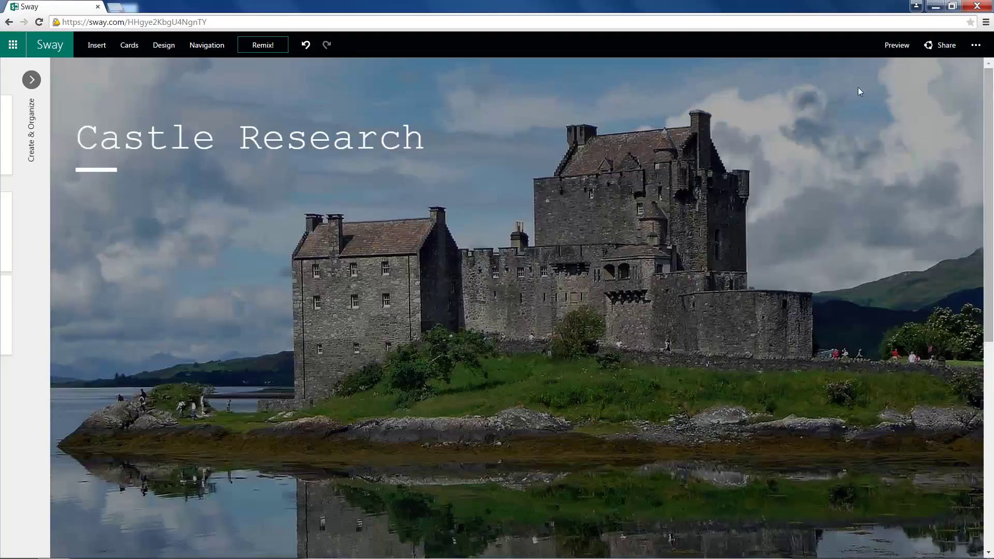
click(896, 46)
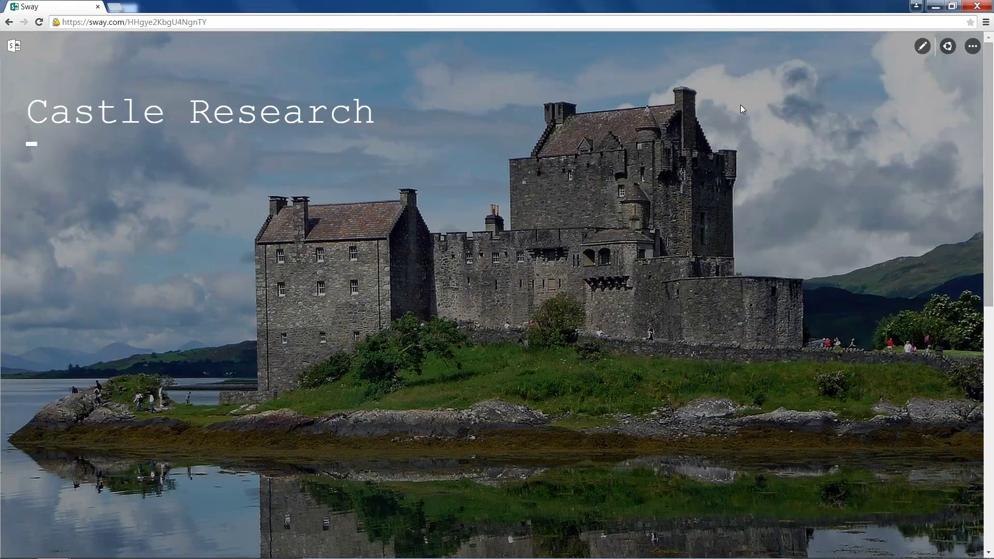
scroll(115, 160, down, 10)
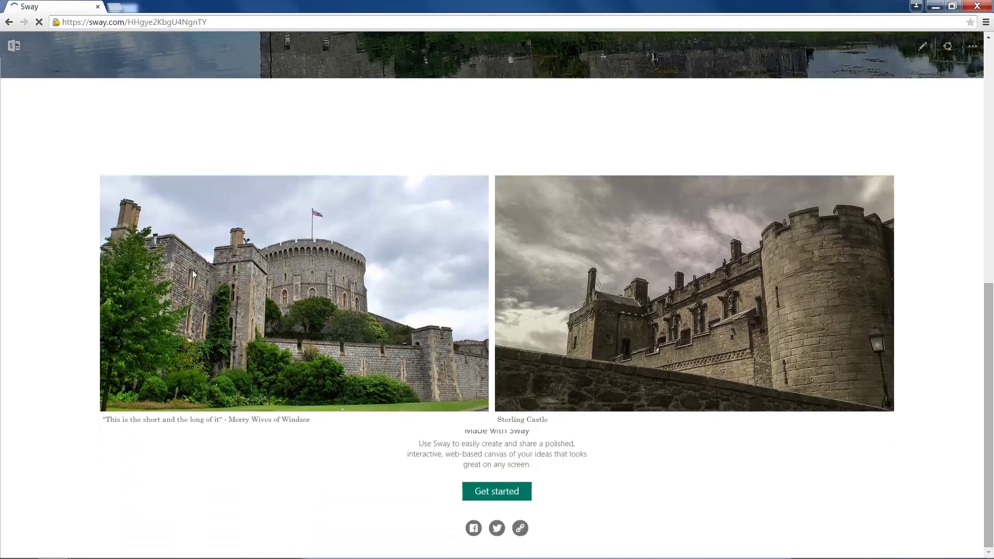
scroll(886, 163, up, 10)
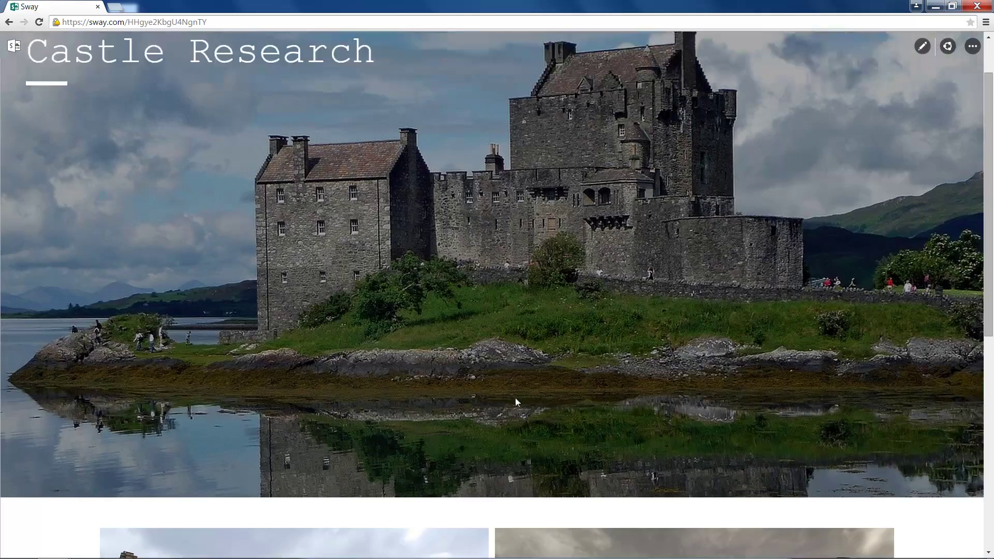
click(923, 47)
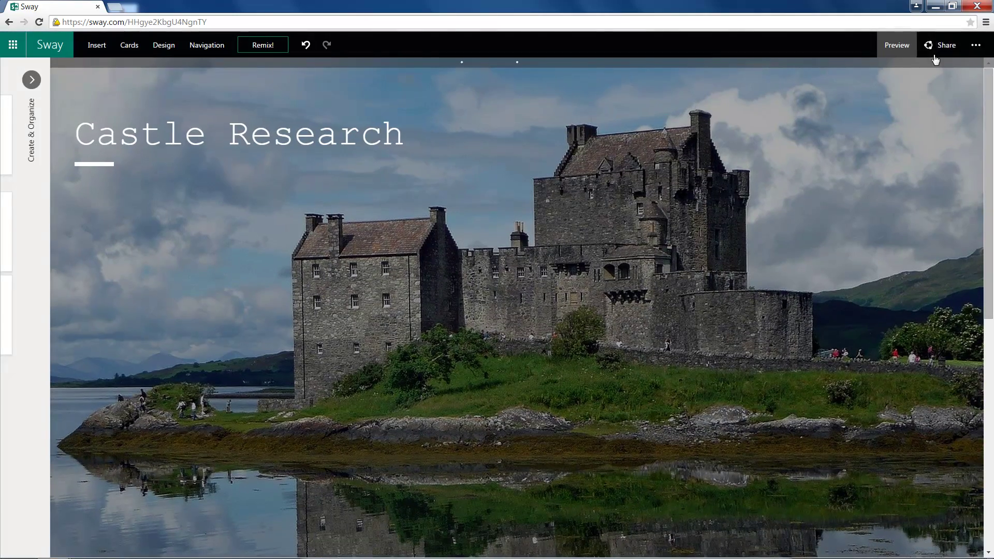
click(937, 48)
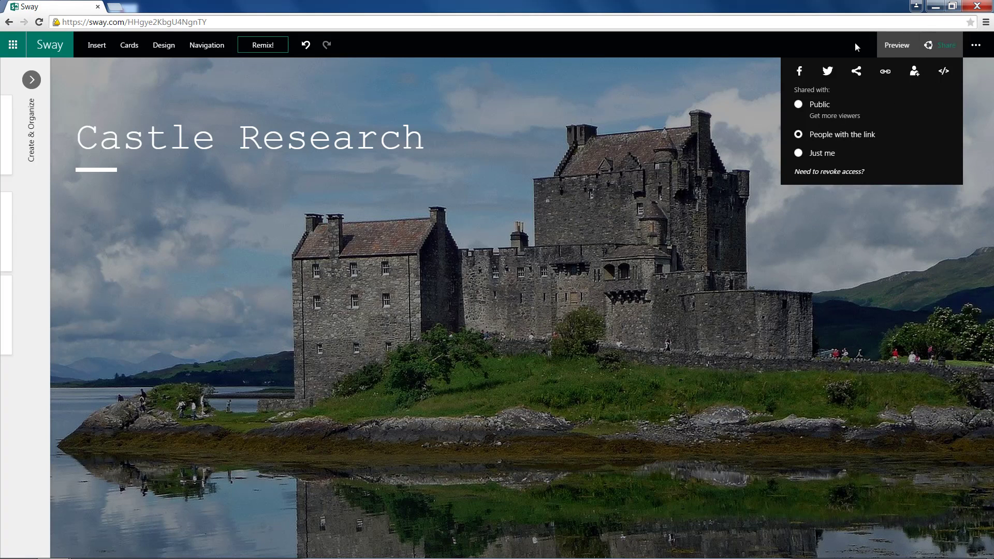
click(942, 45)
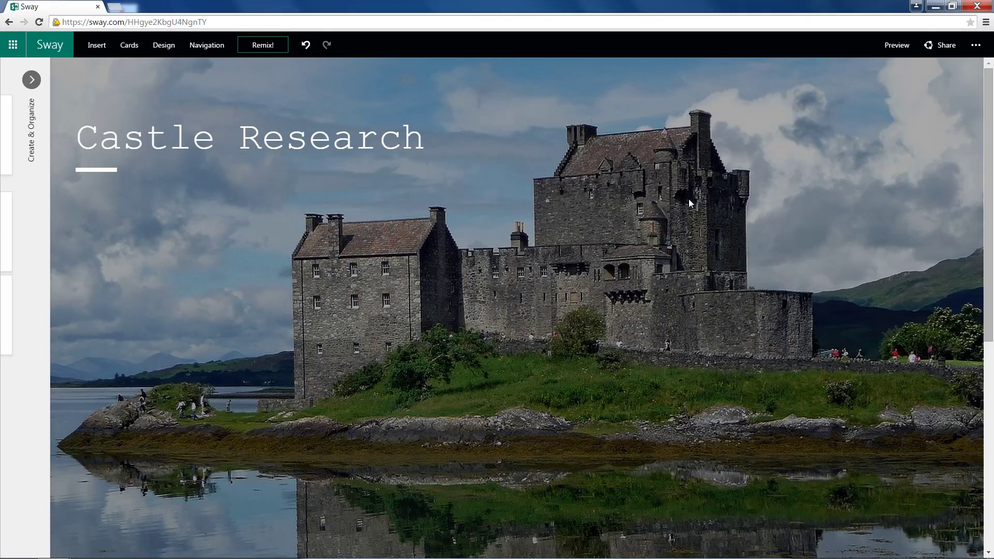